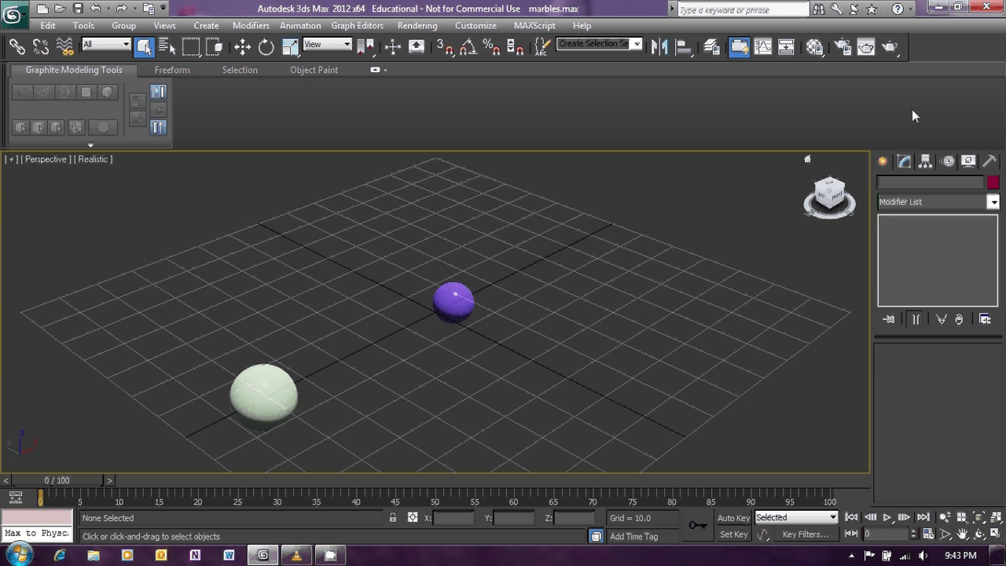
- Show the MassFX toolbar and turn off Use Ground Plane and Gravity Enabled in the MassFX scene settings
right_click(930, 48)
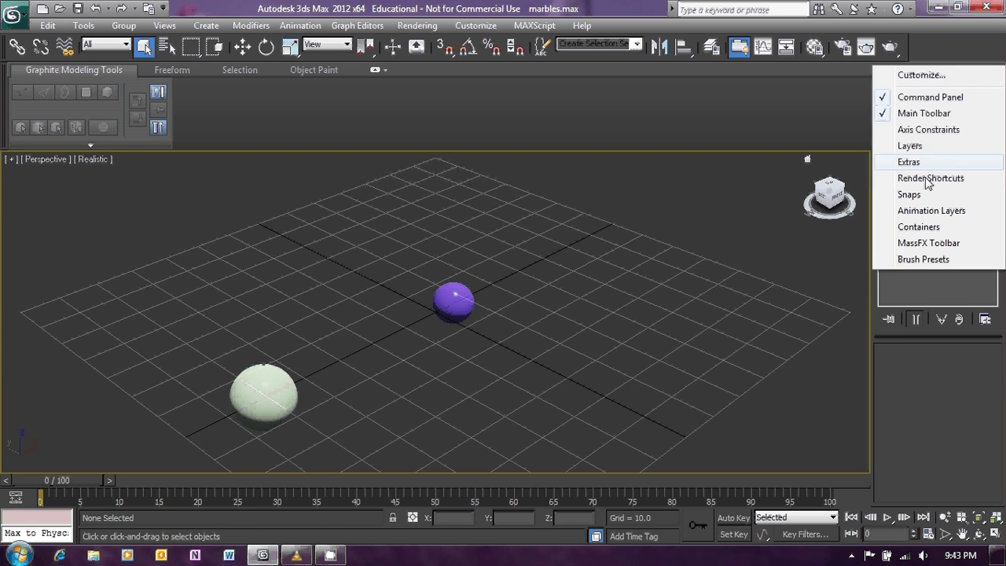
click(923, 243)
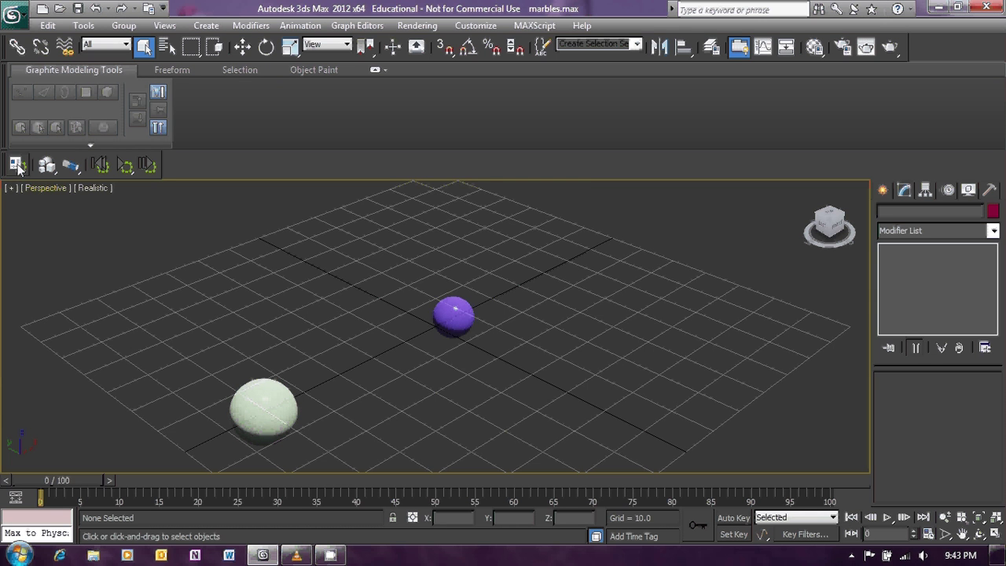
click(16, 165)
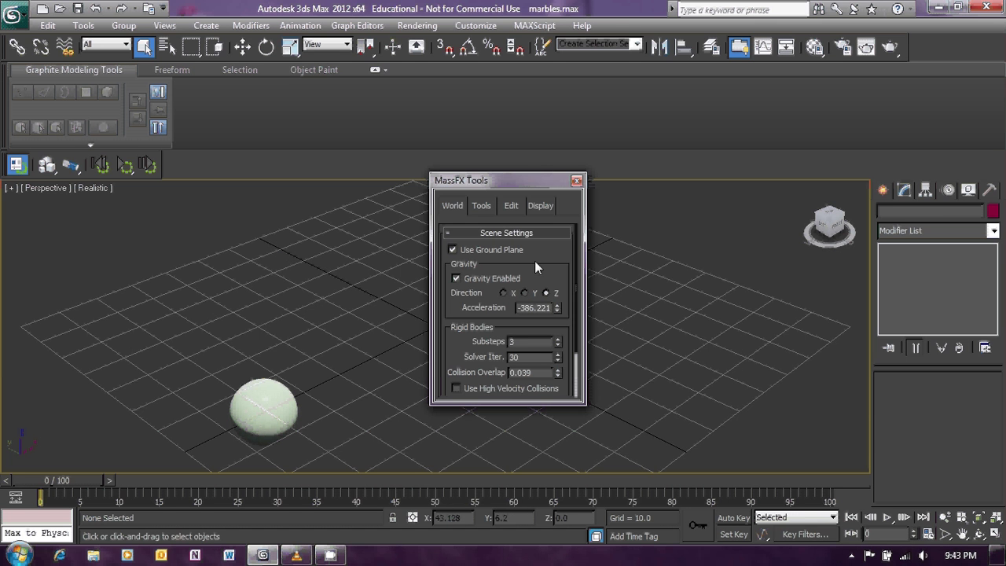
click(453, 250)
click(457, 278)
- Set the MassFX simulation's On Last Frame behaviour to Stop Simulation and close the MassFX Tools dialog
drag(578, 305, 576, 369)
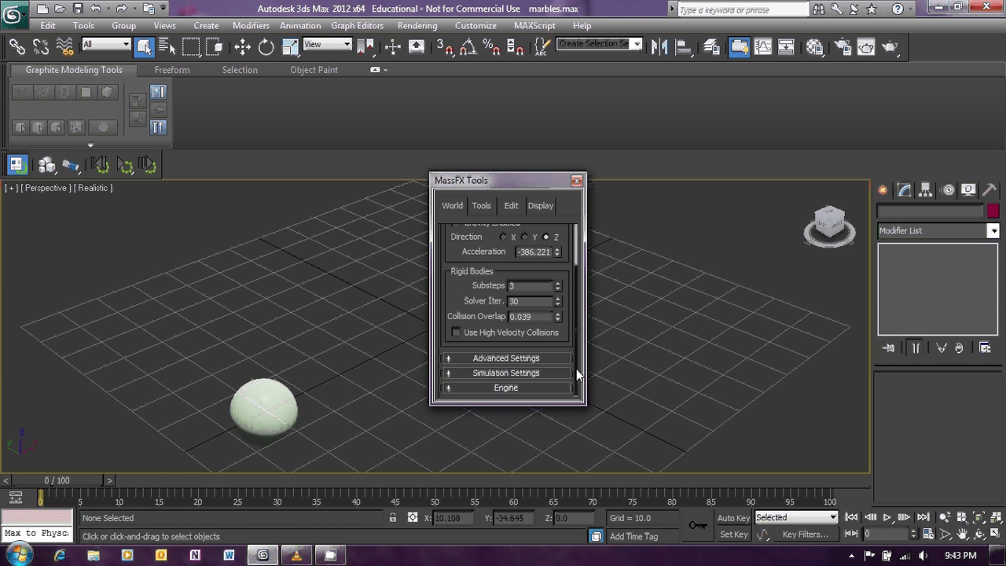
click(482, 373)
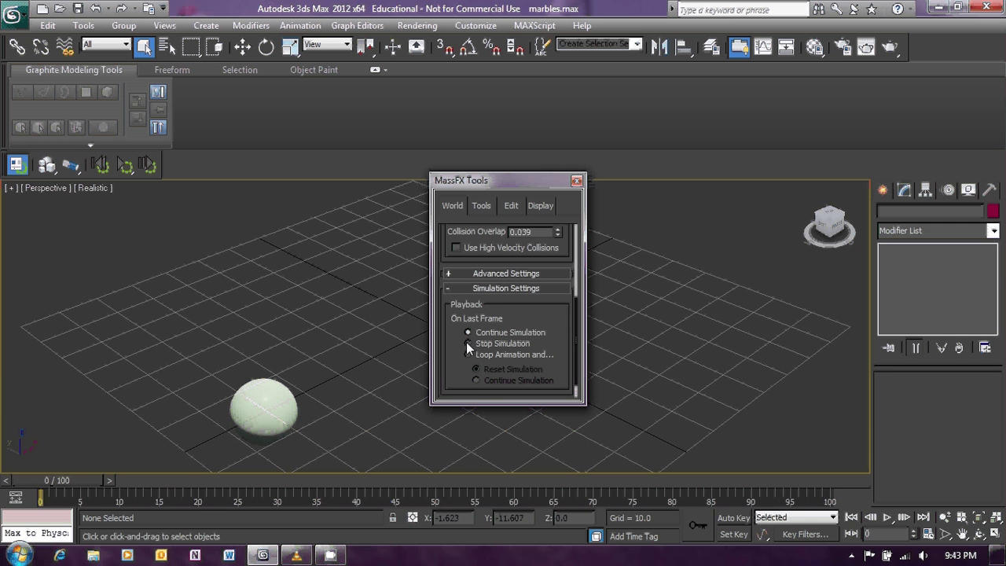
click(468, 344)
click(577, 180)
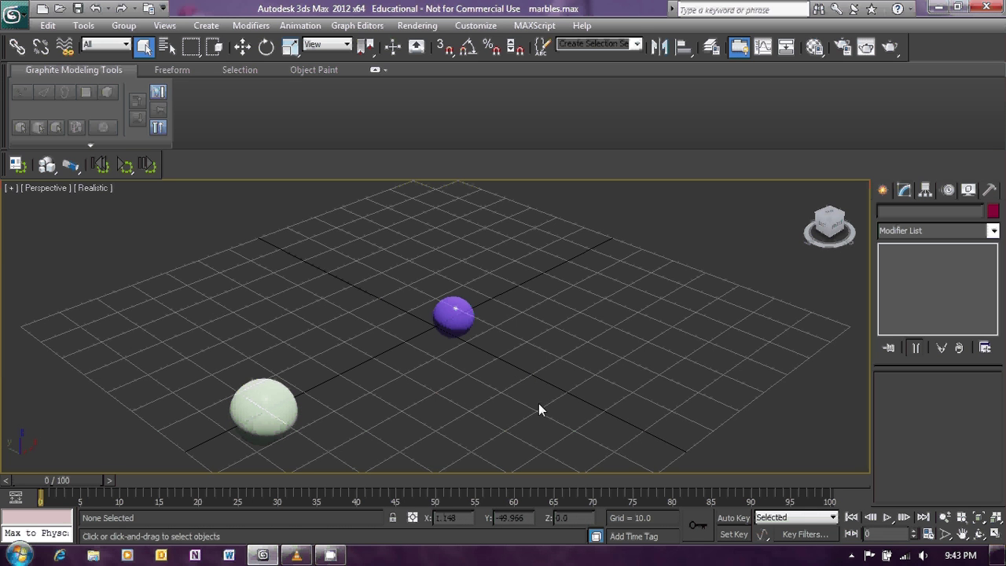
- Make the large white sphere a dynamic MassFX rigid body, with Use Gravity off and Use High Velocity Collisions on
click(279, 415)
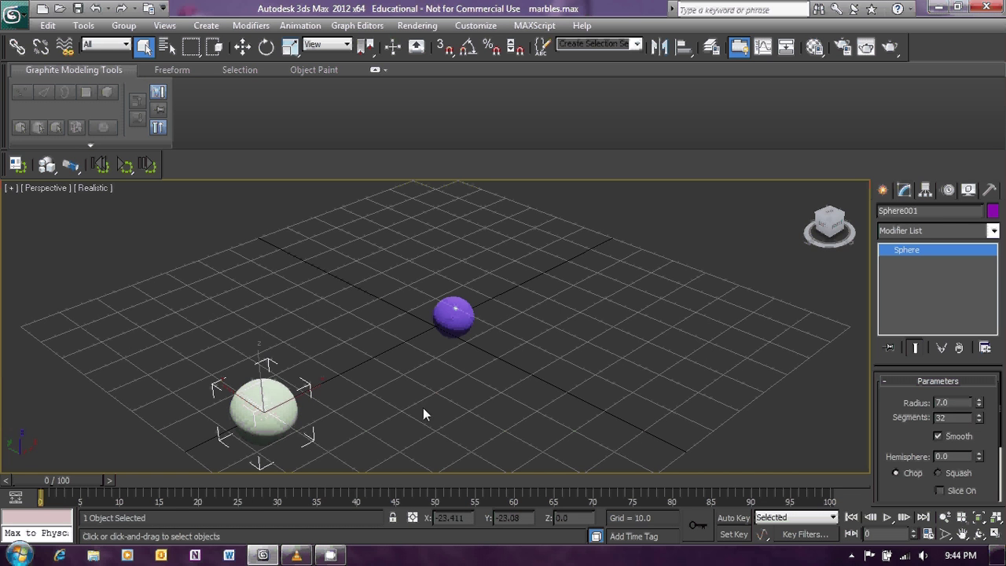
click(47, 166)
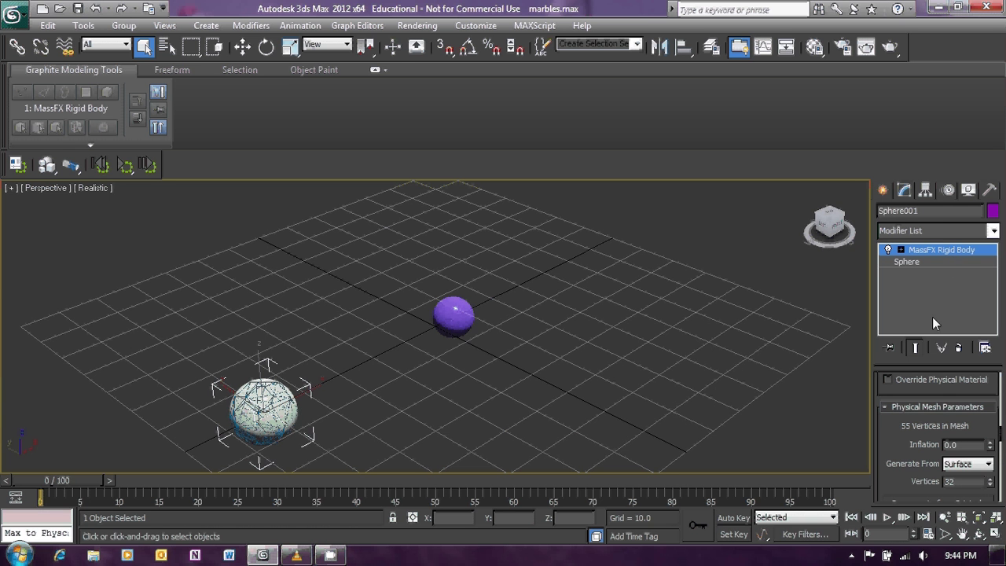
drag(1003, 445, 1000, 381)
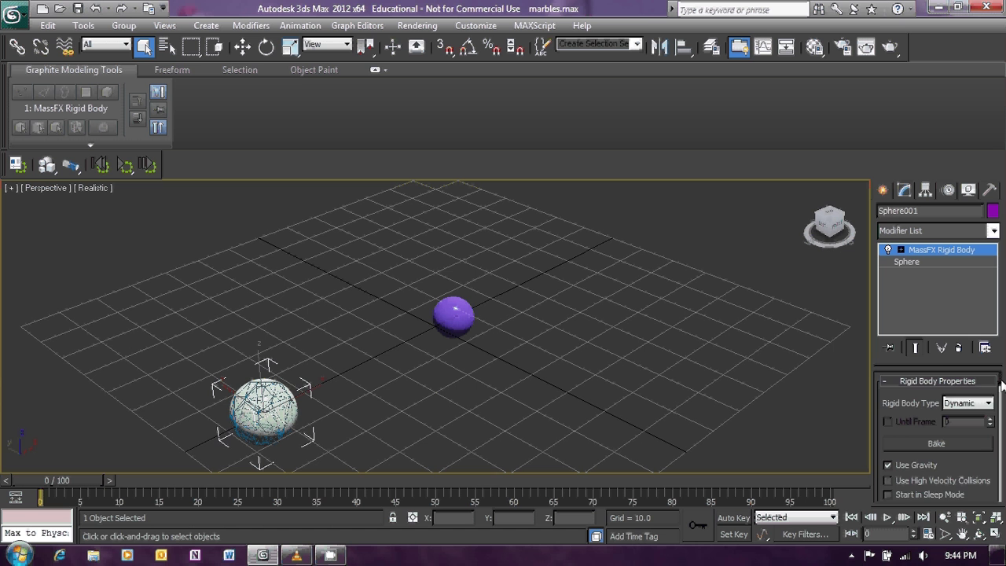
scroll(1003, 383, down, 3)
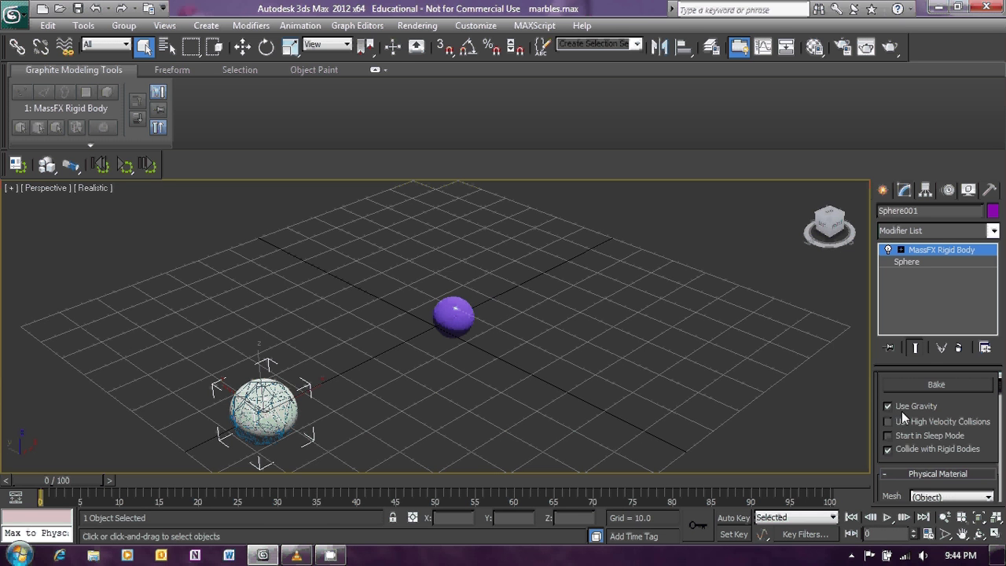
click(889, 406)
click(889, 423)
- Set the physical mesh type of the white sphere's rigid body to Sphere
drag(1001, 393, 1000, 437)
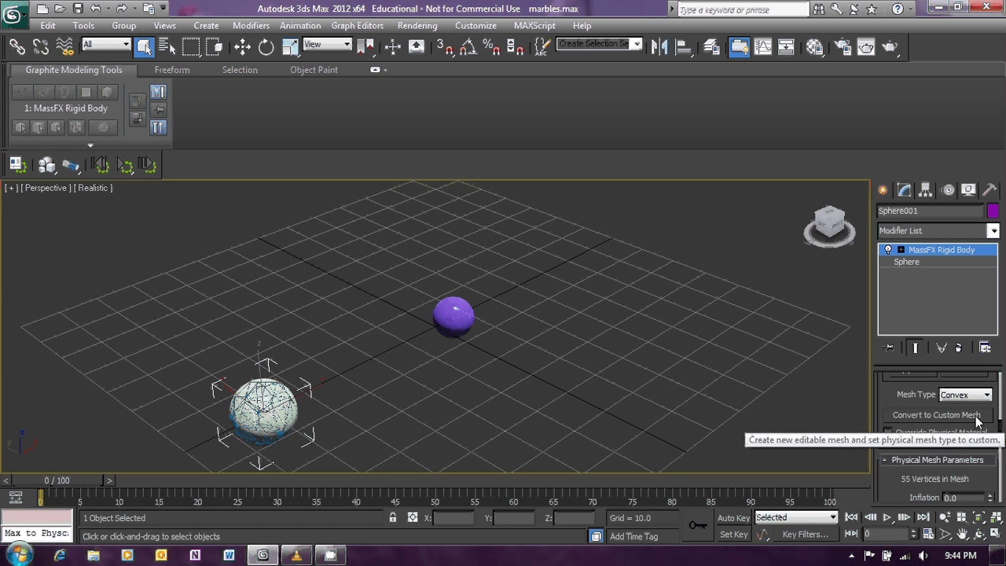
click(975, 397)
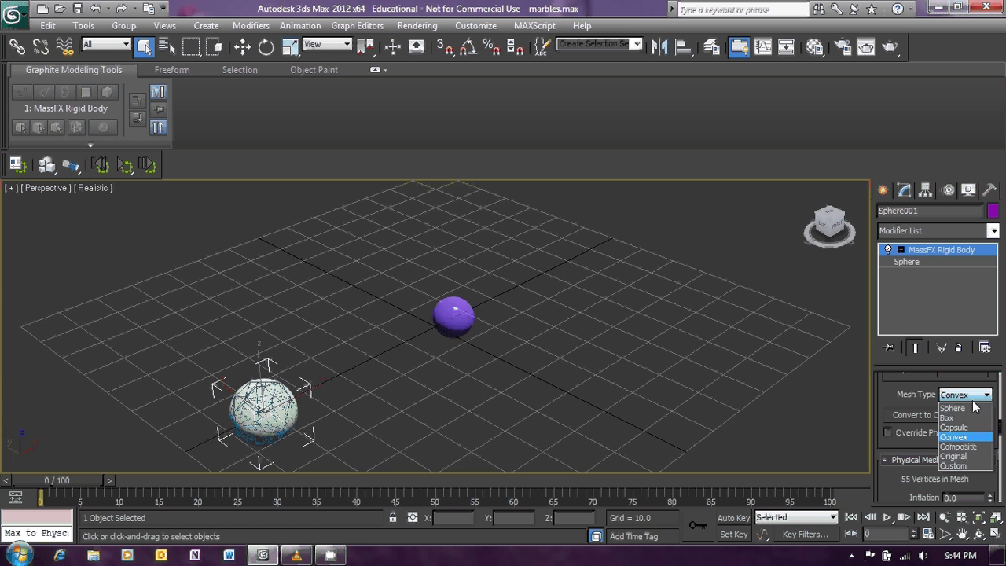
click(973, 409)
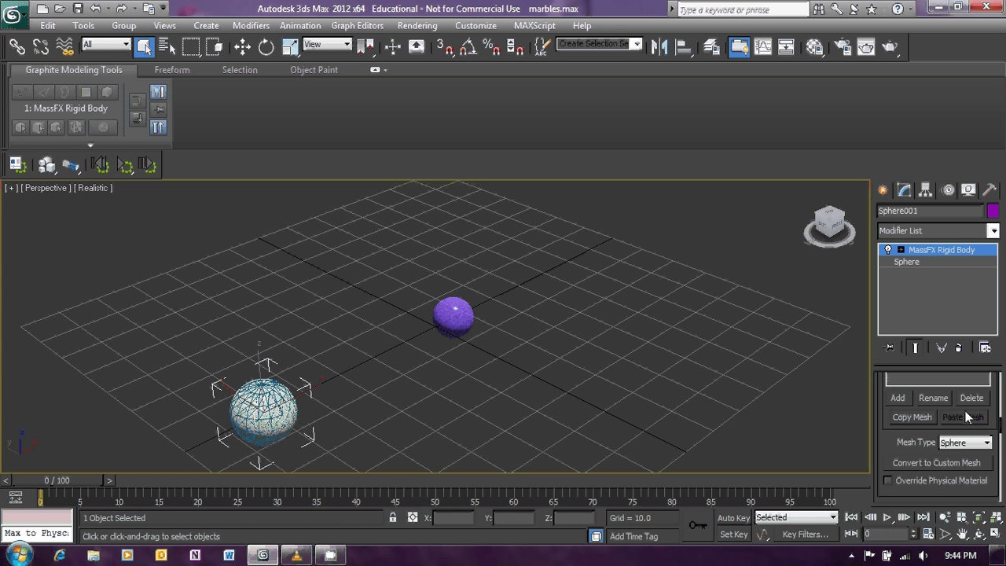
- Set the white sphere's initial velocity speed to 100
drag(1001, 424, 998, 469)
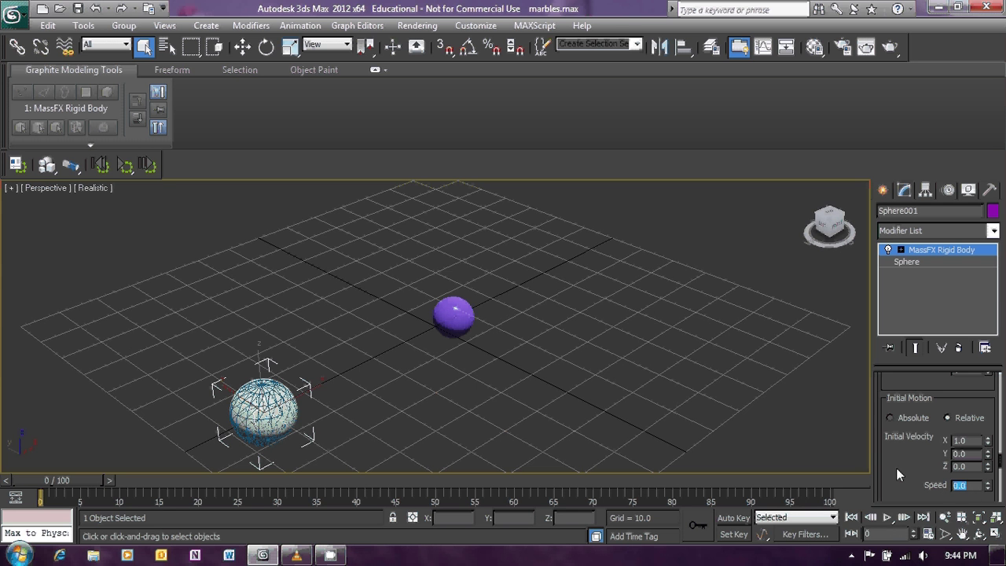
text(100)
key(Return)
- Set the white sphere's initial spin speed to 100
drag(1000, 467, 1001, 479)
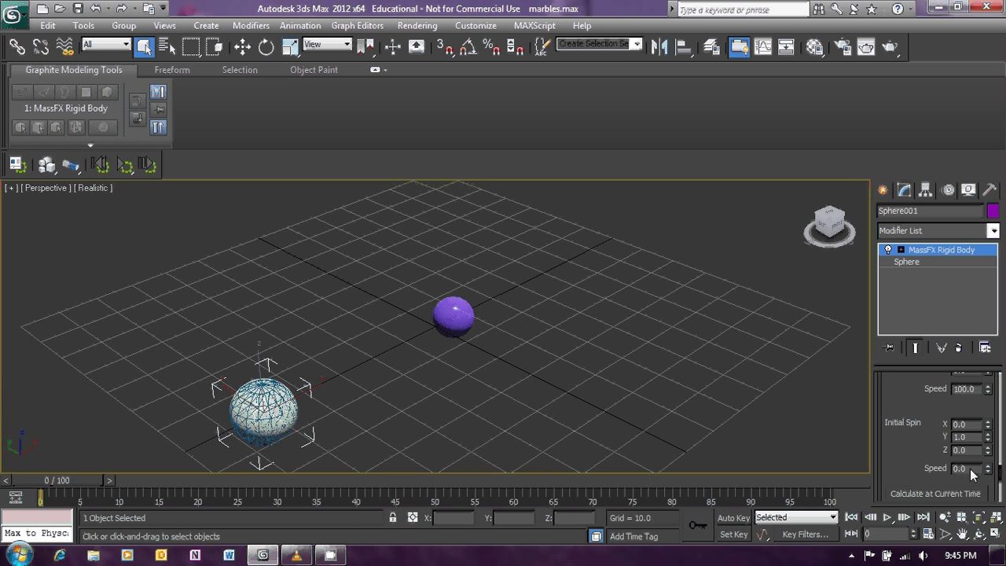
click(970, 468)
text(1)
key(Return)
text(100)
key(Return)
drag(1001, 478, 1001, 481)
scroll(1001, 481, down, 8)
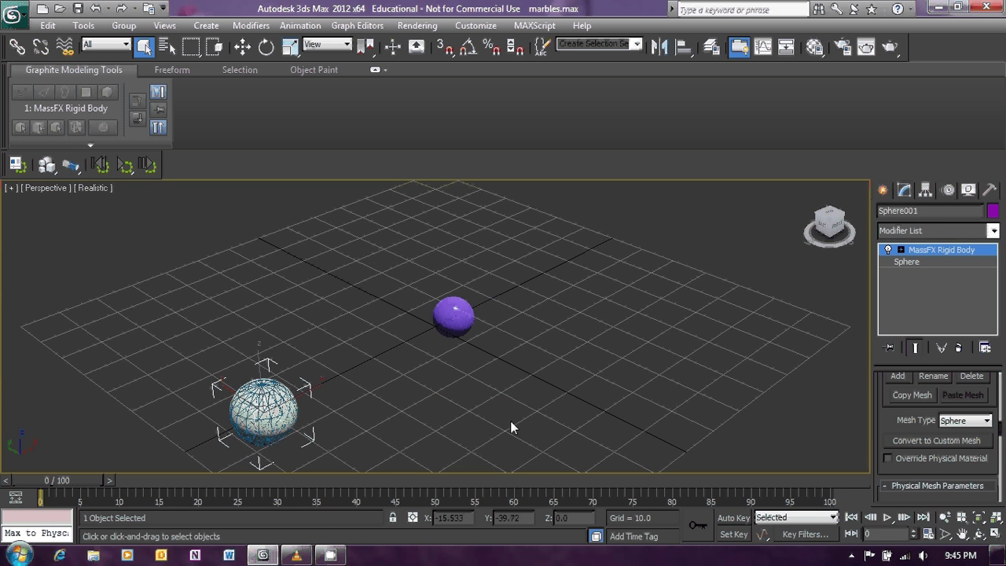
- Make the purple sphere a dynamic MassFX rigid body, with Use Gravity off and Use High Velocity Collisions on
click(453, 319)
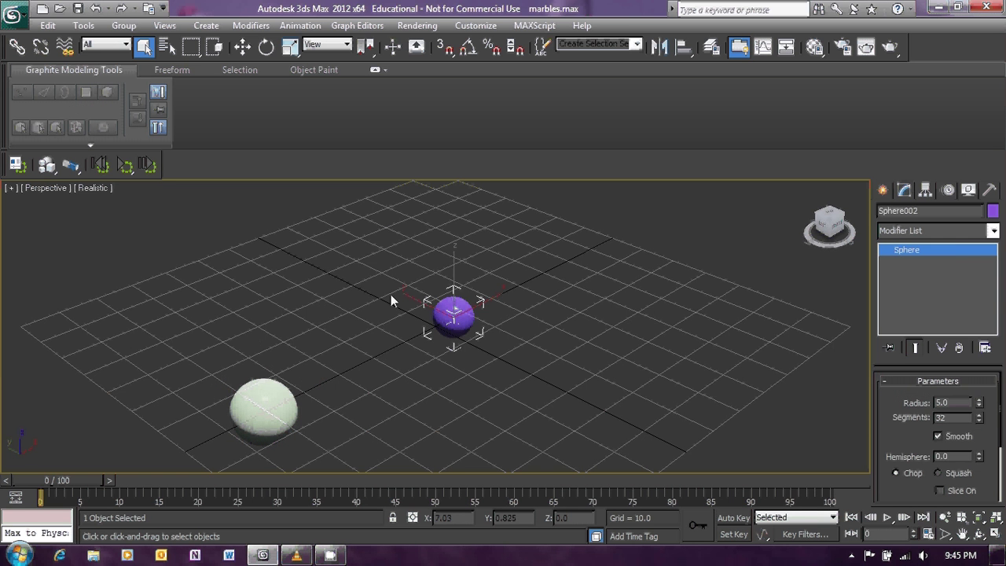
click(46, 165)
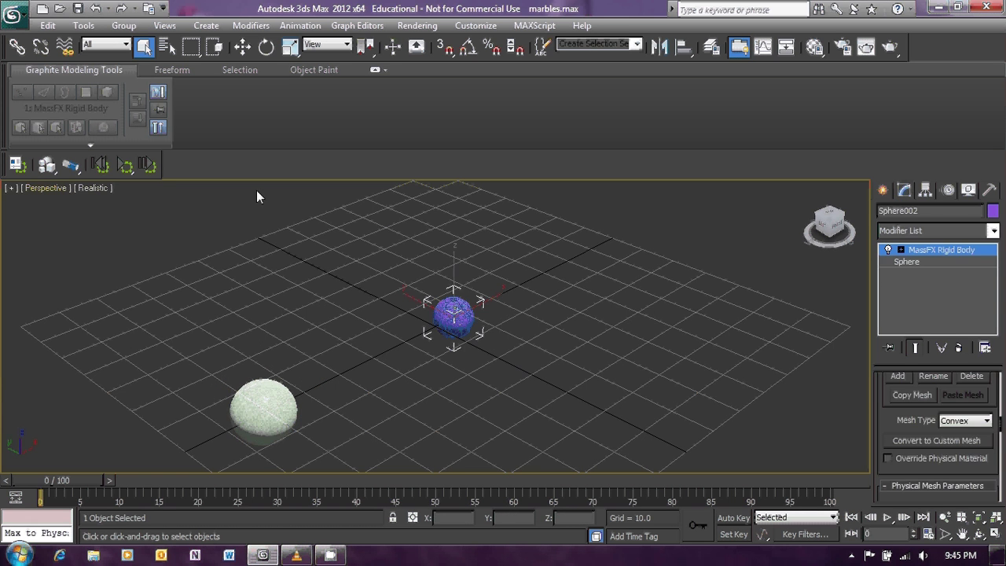
drag(1002, 433, 1002, 395)
click(890, 429)
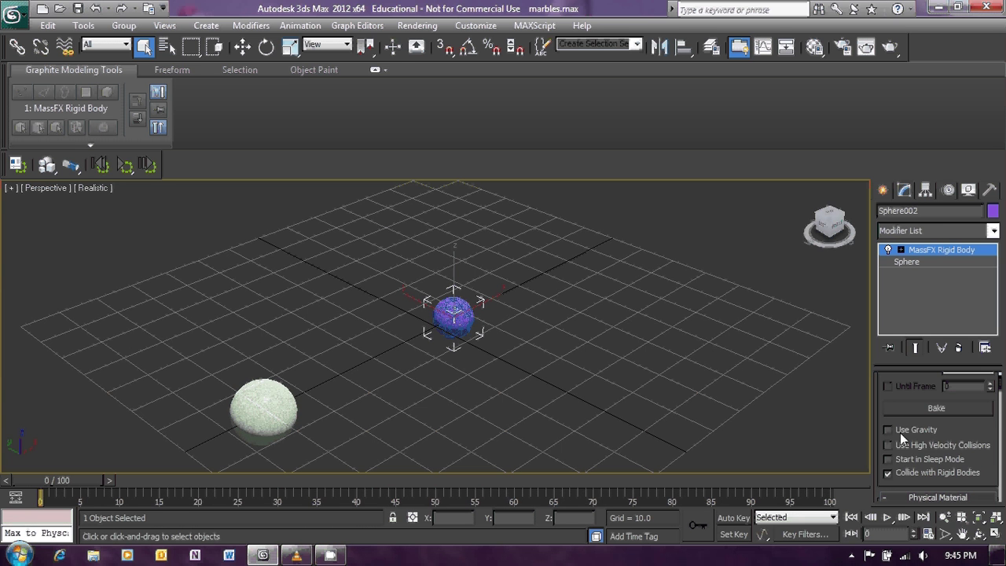
click(889, 445)
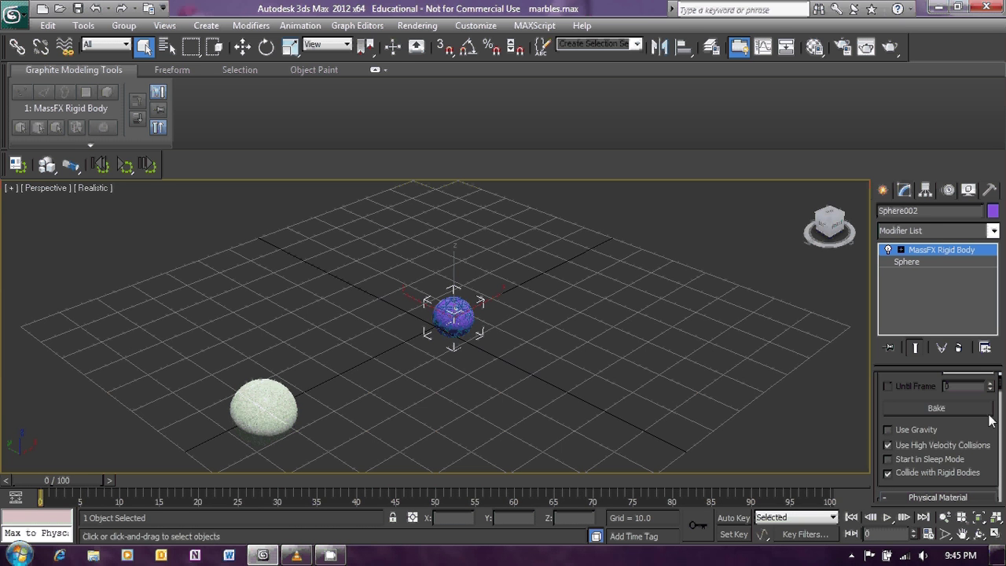
- Set the physical mesh type of the purple sphere's rigid body to Sphere and deselect the sphere
drag(1001, 389, 1001, 431)
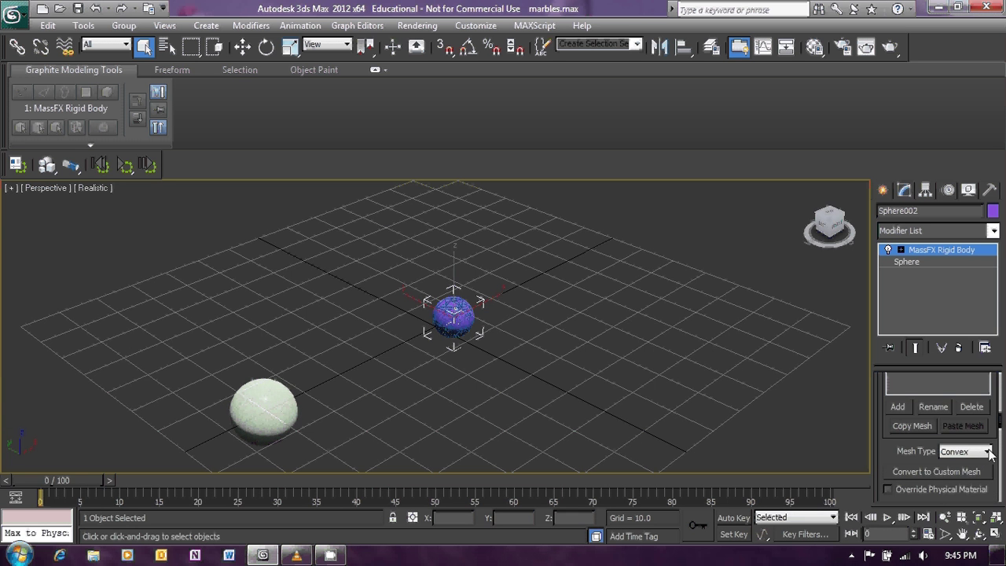
click(987, 452)
click(971, 470)
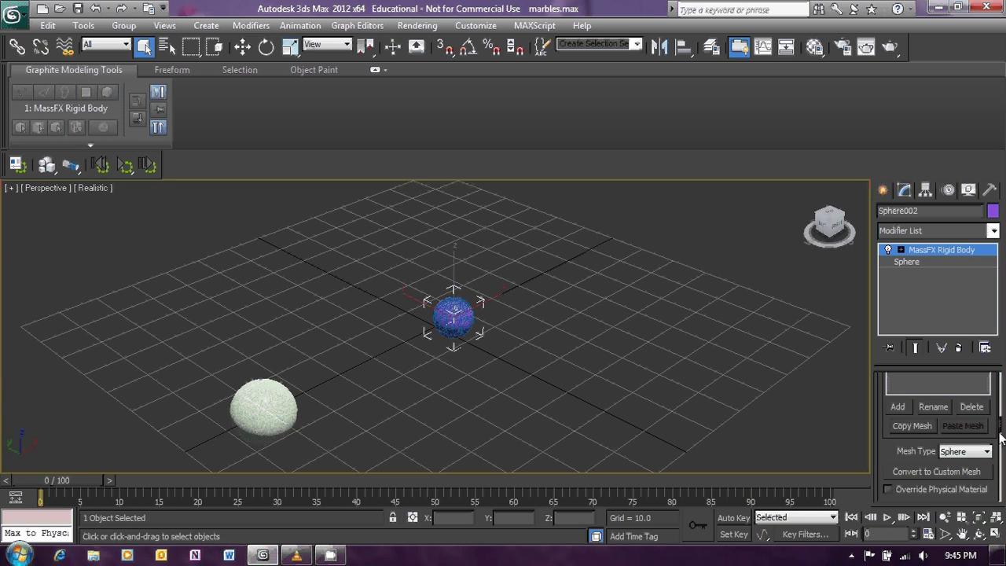
drag(1001, 431, 1001, 459)
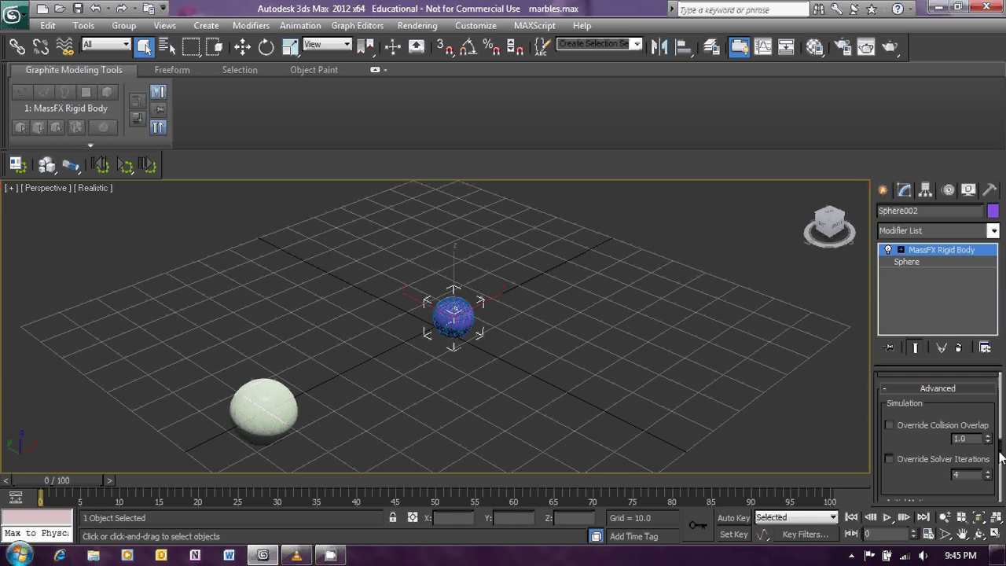
click(659, 375)
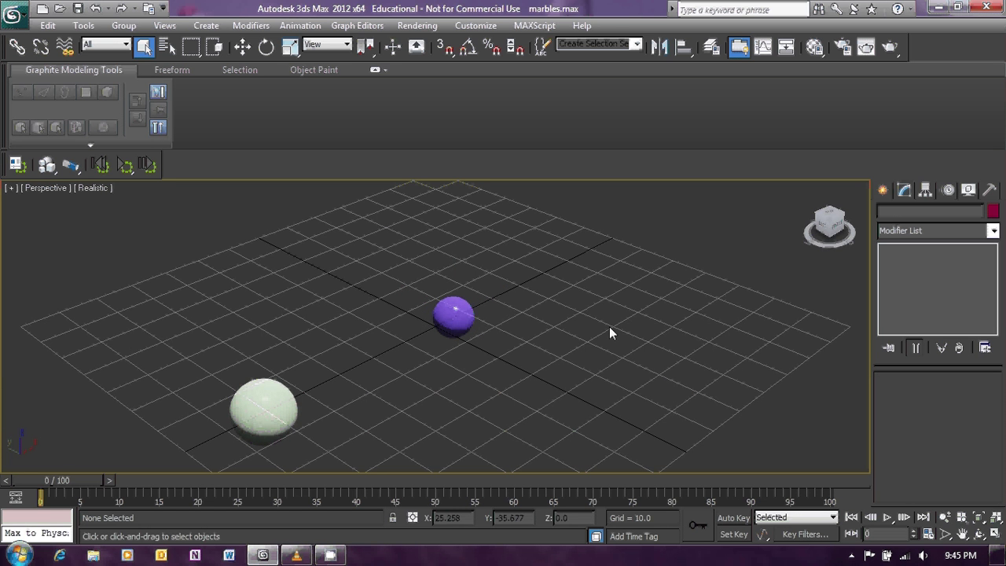
- Run the MassFX simulation of the two marbles to preview their collision and reset it to frame 0
click(123, 167)
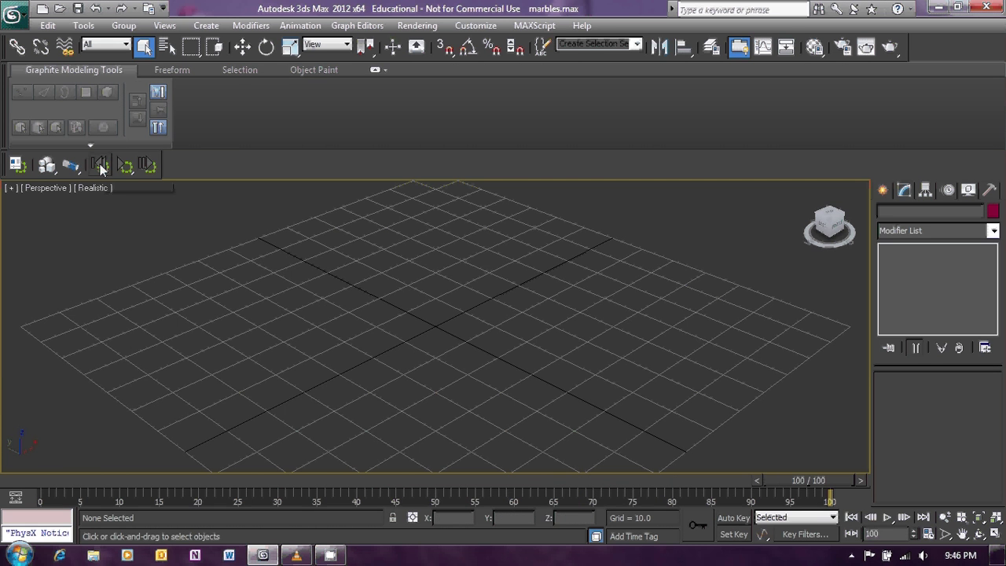
key(Home)
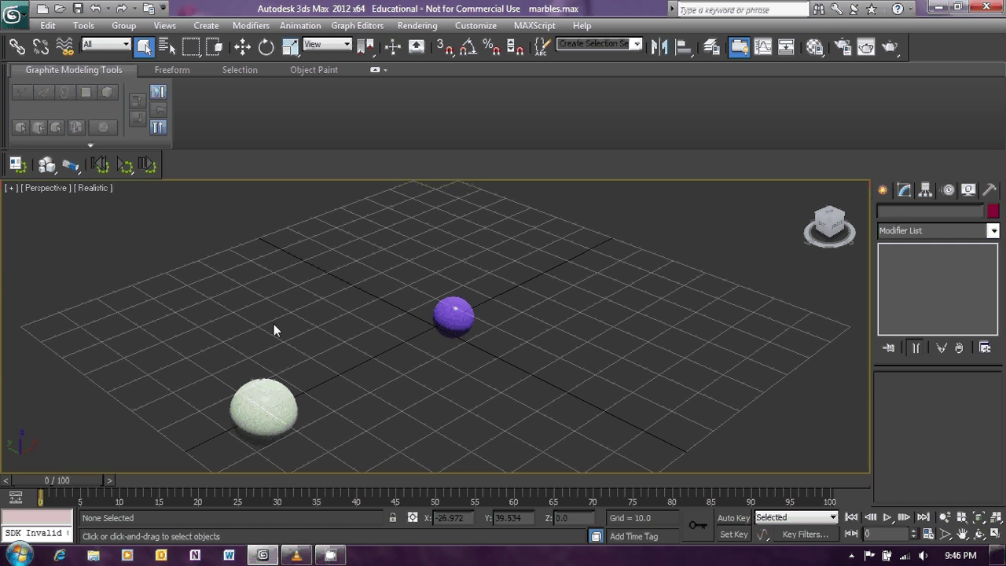
- Run the MassFX simulation with Auto Key enabled, turn Auto Key off and return the timeline to frame 0
click(736, 519)
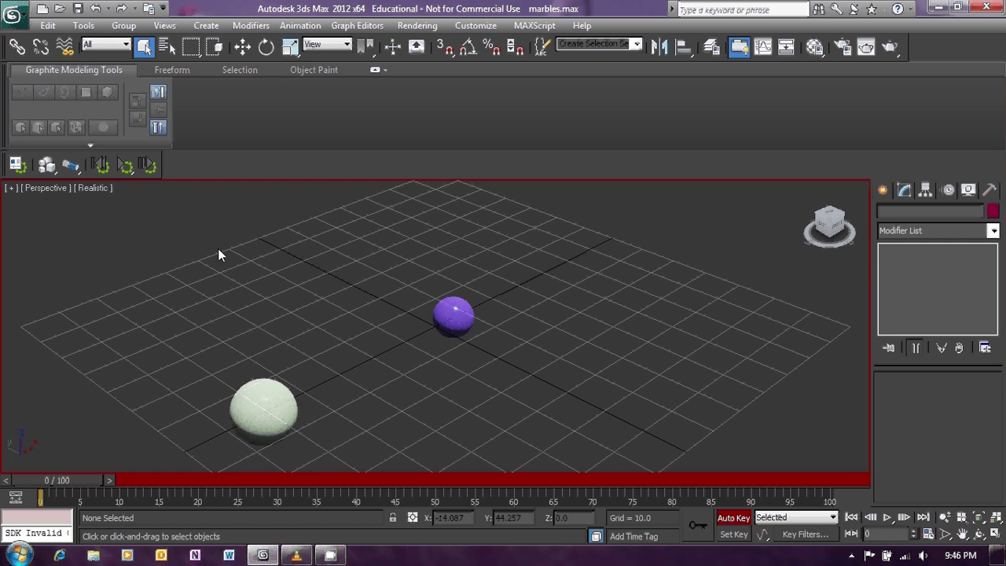
click(124, 165)
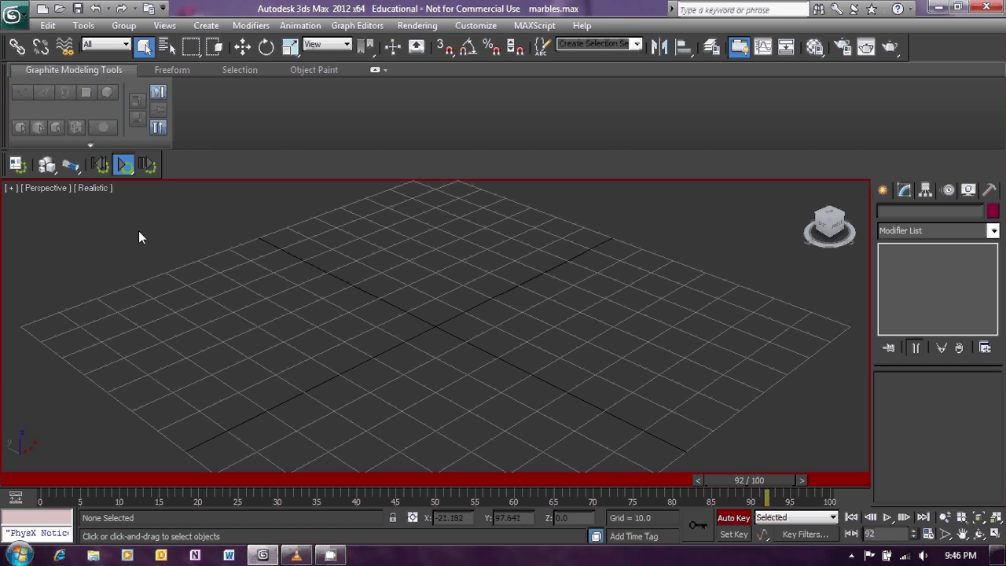
click(734, 518)
drag(812, 481, 37, 483)
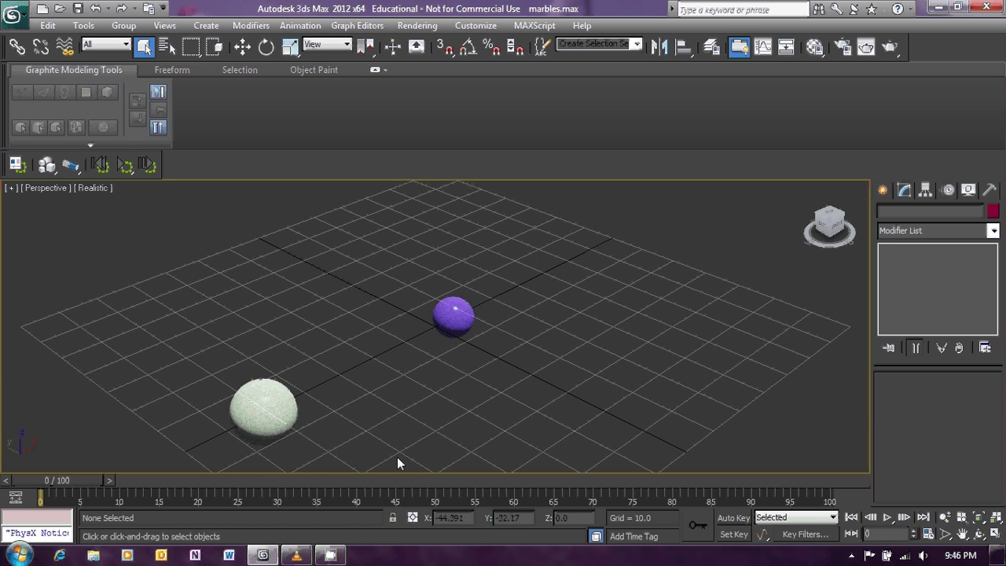
- Switch to VLC media player and play the loaded video
click(297, 555)
click(118, 522)
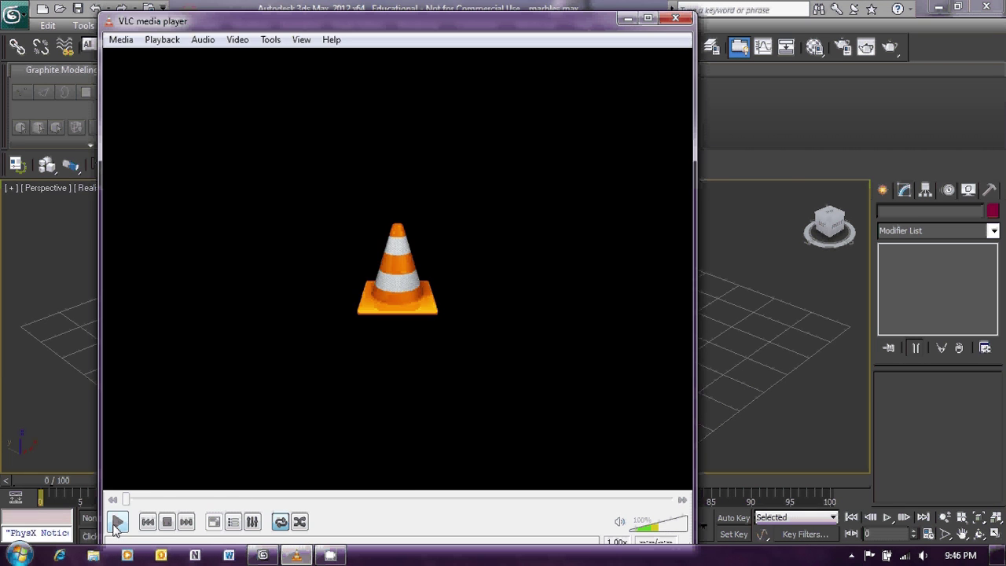